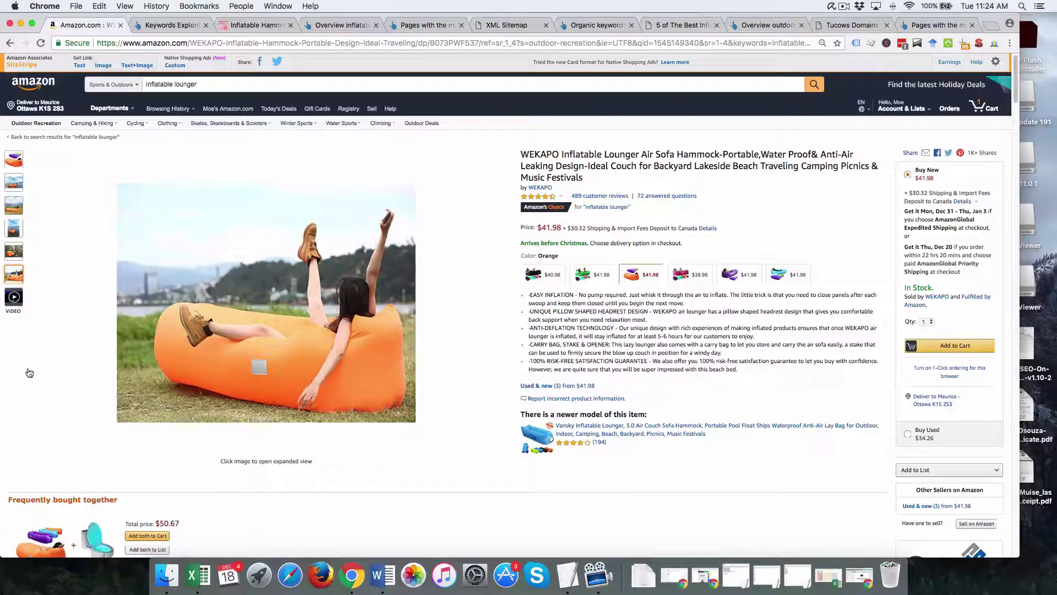
# Check the inflatable lounger search term on the Amazon listing and the matching keyword ideas in Ahrefs Keywords Explorer
pyautogui.tripleClick(199, 85)
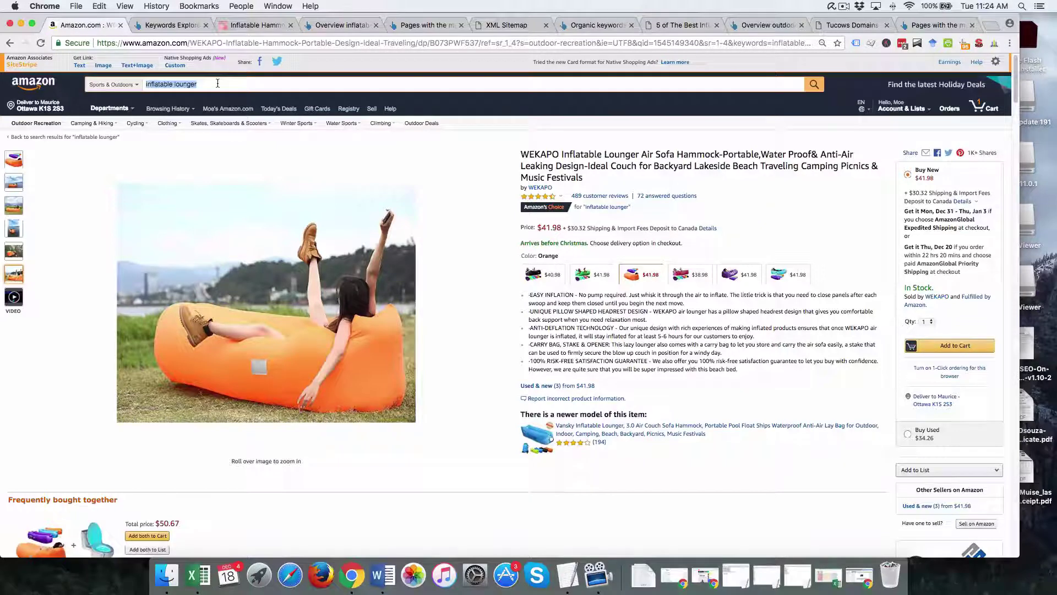
pyautogui.click(218, 84)
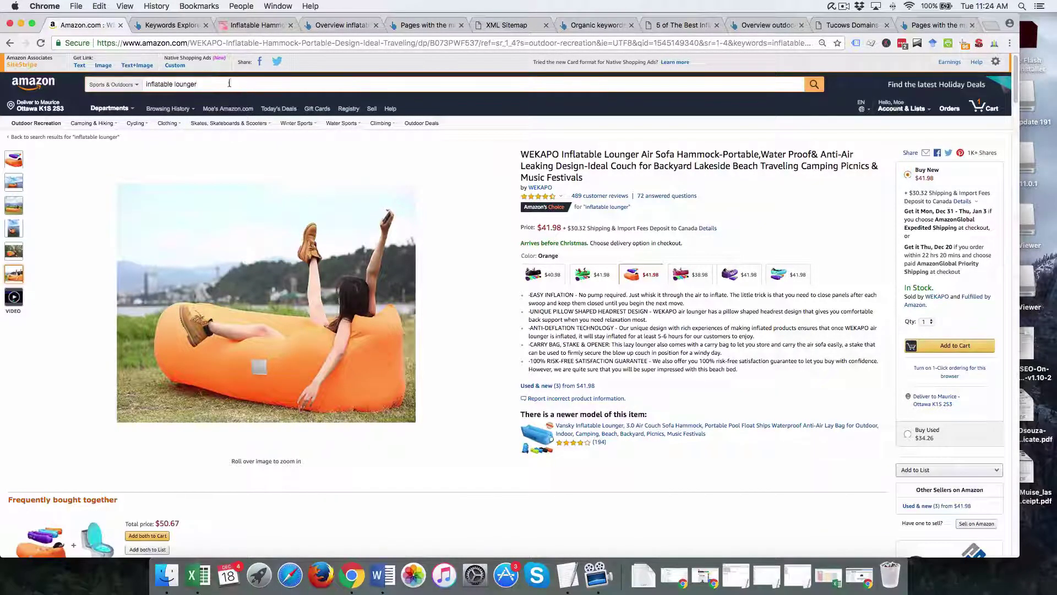
pyautogui.click(186, 29)
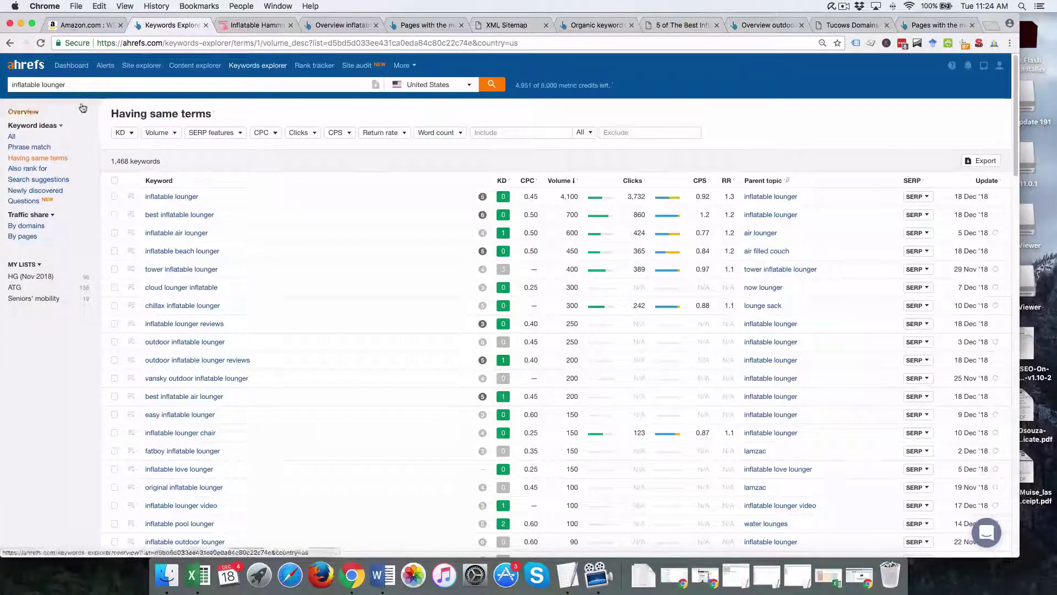
pyautogui.tripleClick(80, 85)
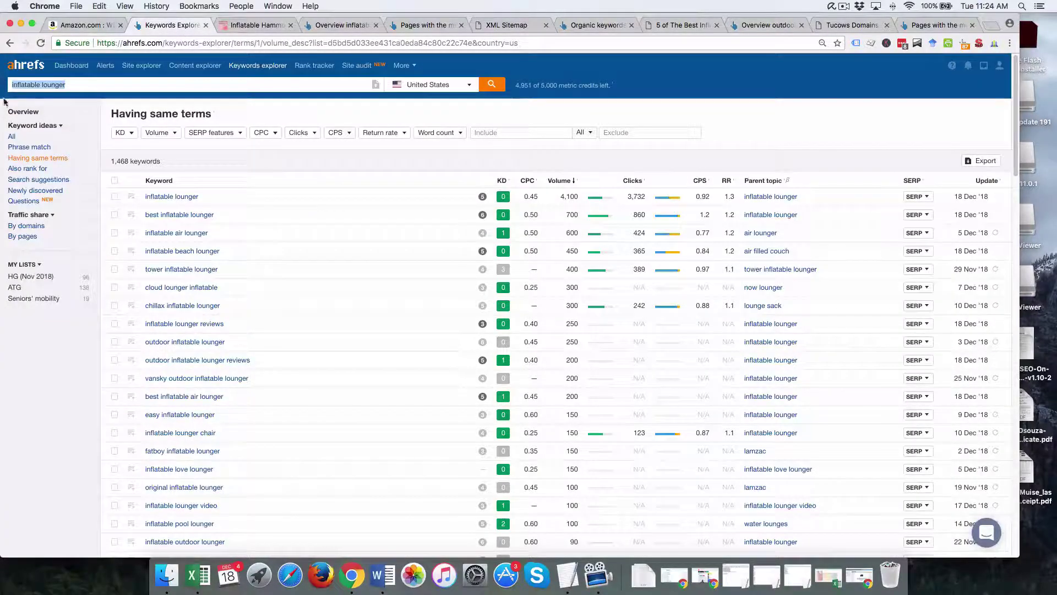
pyautogui.click(69, 85)
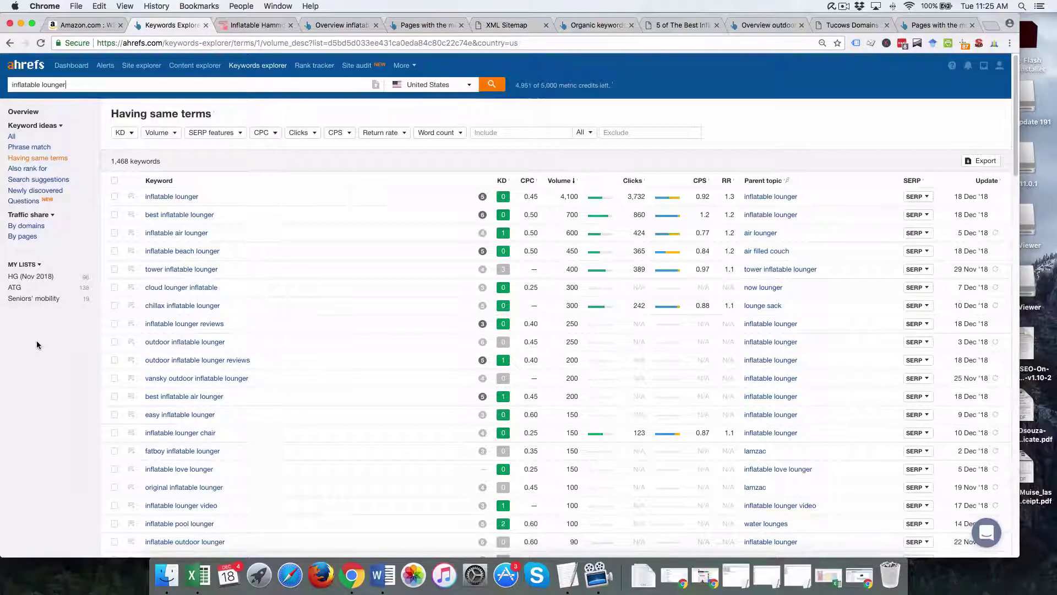
# Switch to TextEdit and copy the full "Keywords to qualify buyers" list, from best through bundle, in the keyword qualifiers document
pyautogui.press('super+Tab')
pyautogui.press('super+Tab')
pyautogui.press('super+Tab')
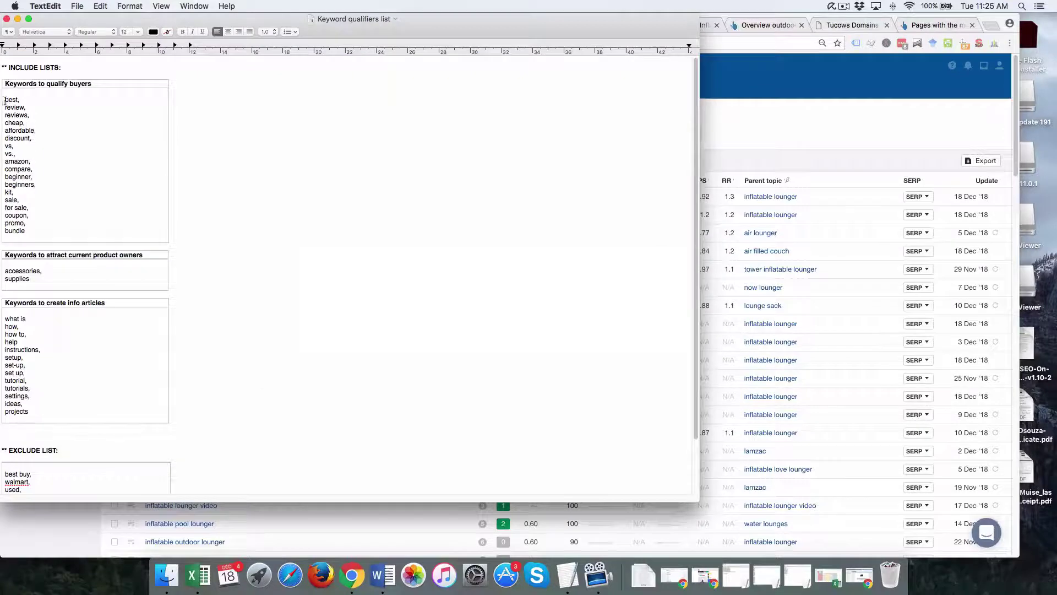
pyautogui.moveTo(5, 101); pyautogui.dragTo(58, 233)
pyautogui.rightClick(61, 172)
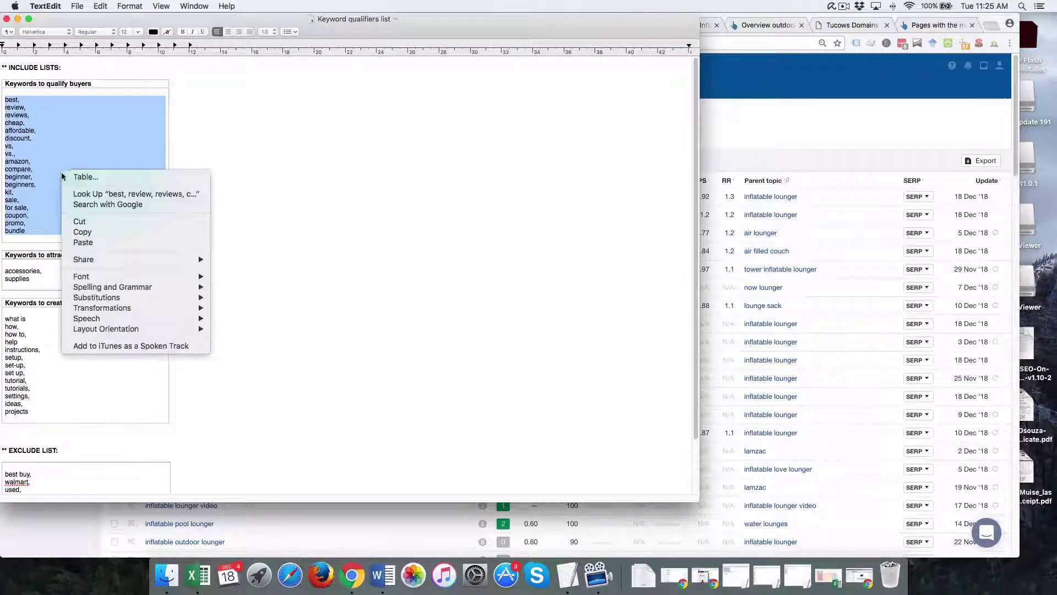
pyautogui.click(82, 232)
# Return to Ahrefs in Chrome and filter the inflatable lounger keywords to include any of the copied buyer qualifiers
pyautogui.press('super+Tab')
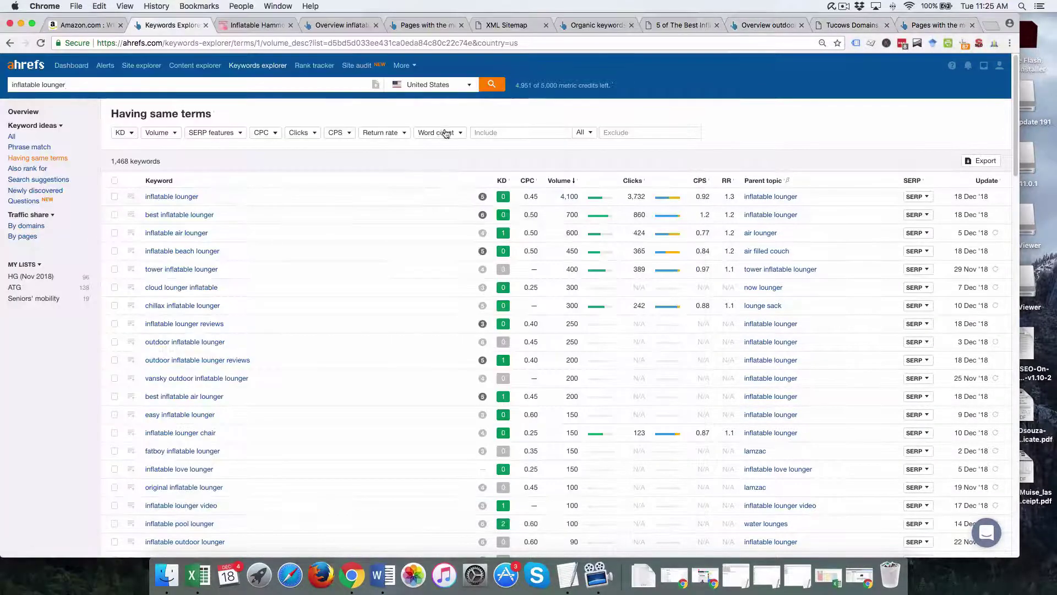
pyautogui.rightClick(505, 132)
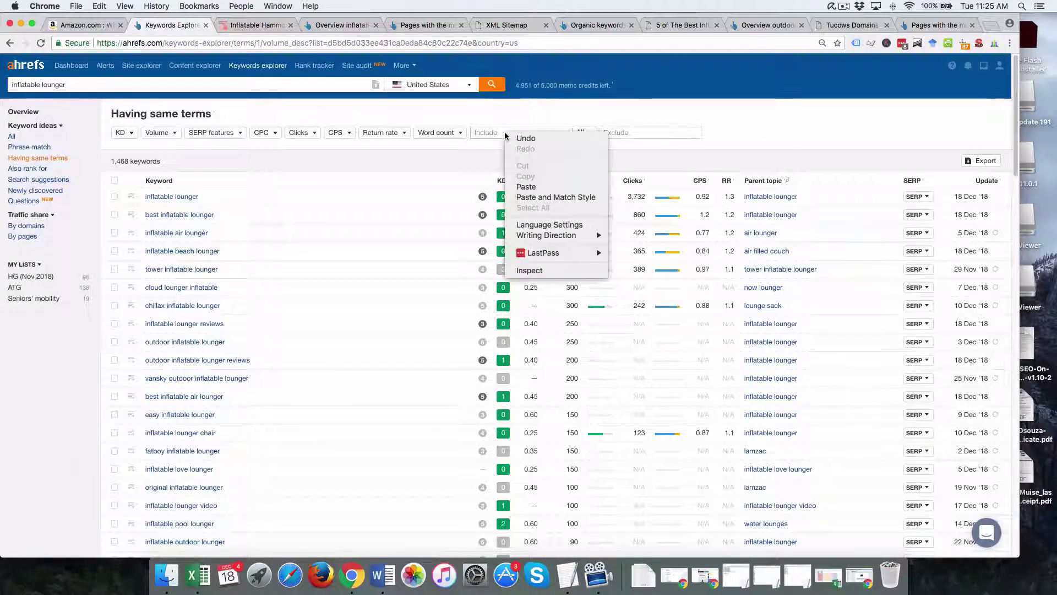
pyautogui.click(532, 198)
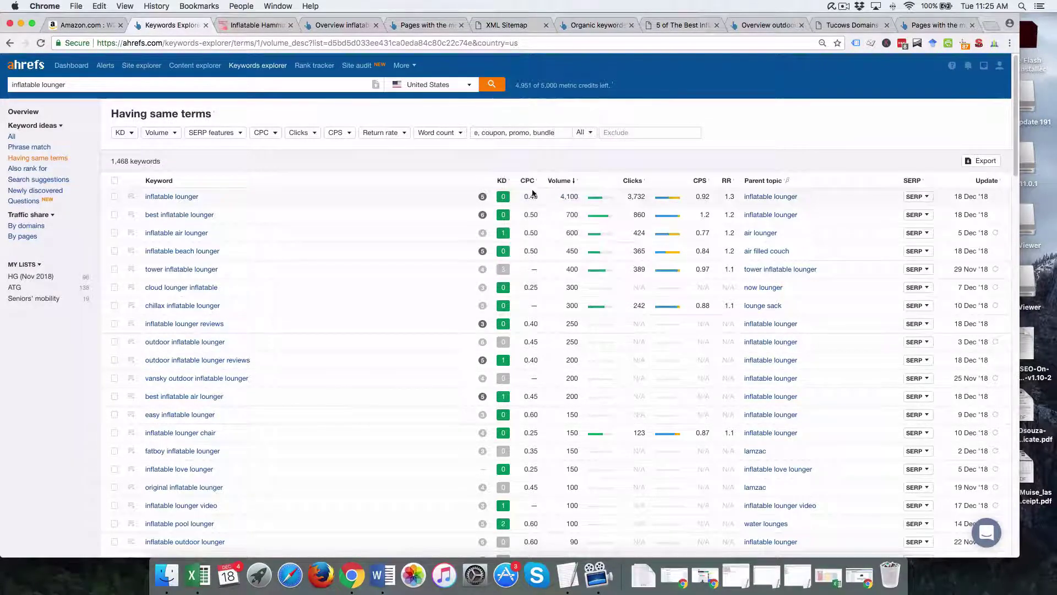
pyautogui.click(584, 132)
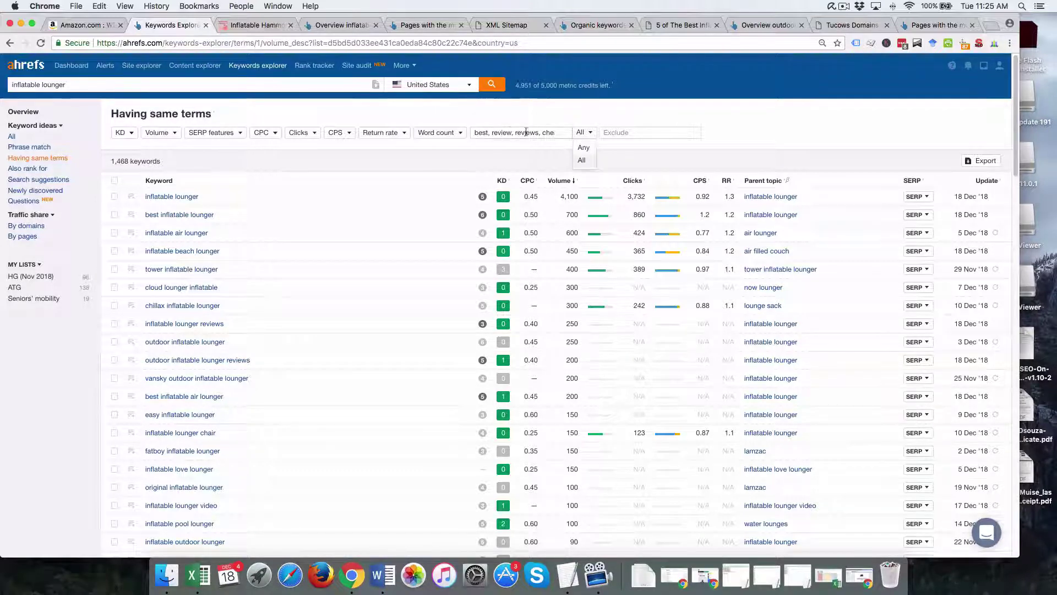
pyautogui.click(582, 147)
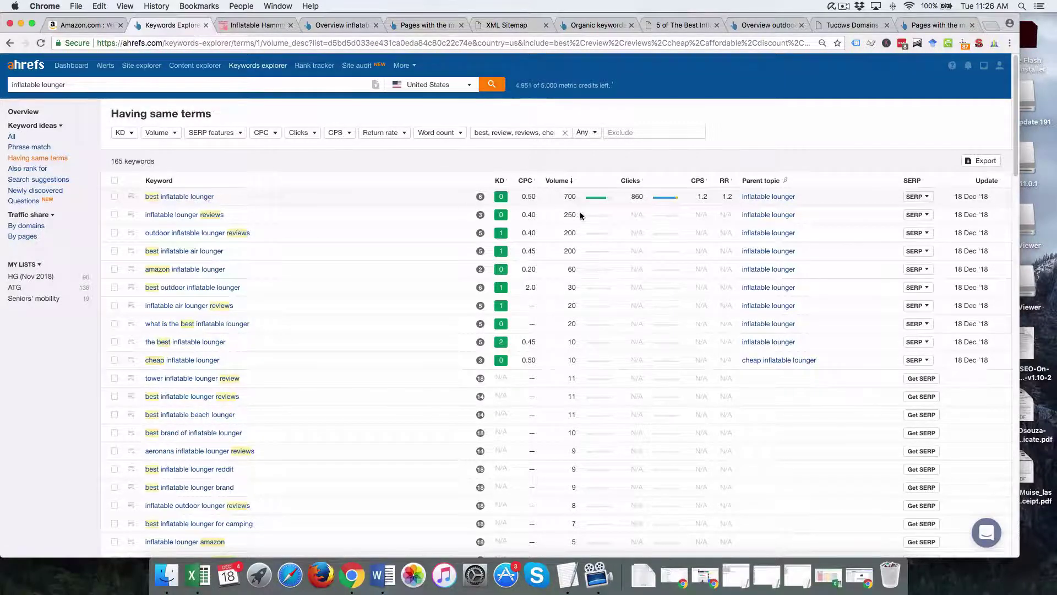
# Expand the SERP for "best inflatable lounger" and look over the homepage of the ranking site inflatablehammockreviews.com
pyautogui.click(929, 198)
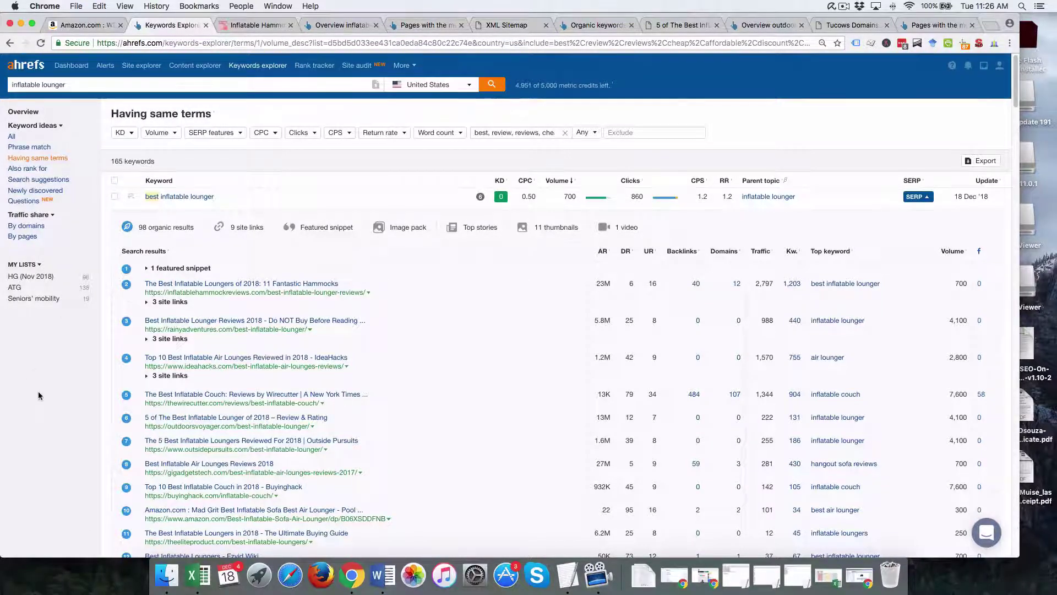
pyautogui.scroll(-3, 45, 388)
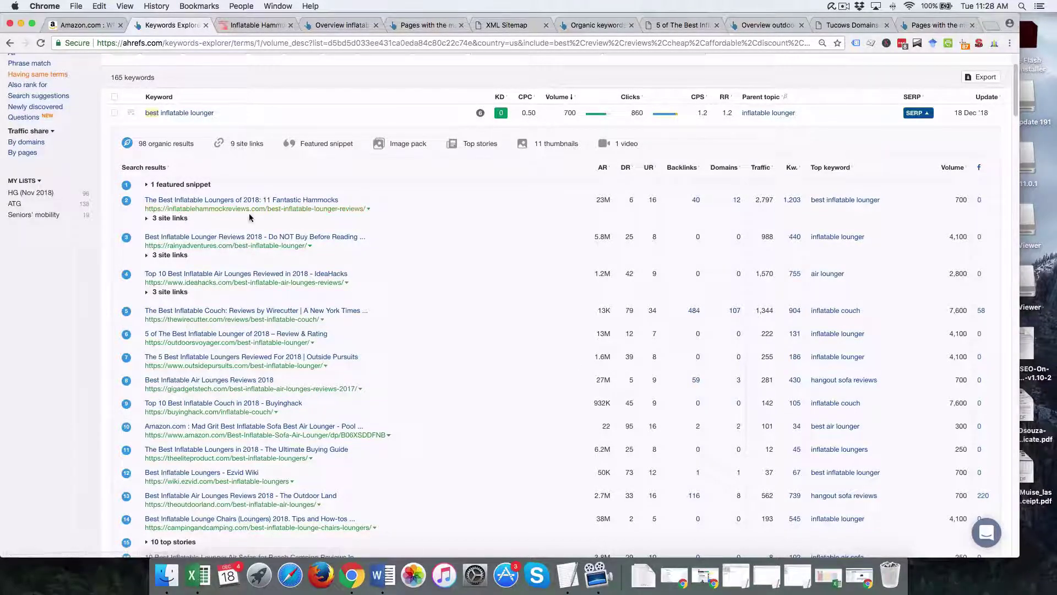
pyautogui.click(265, 24)
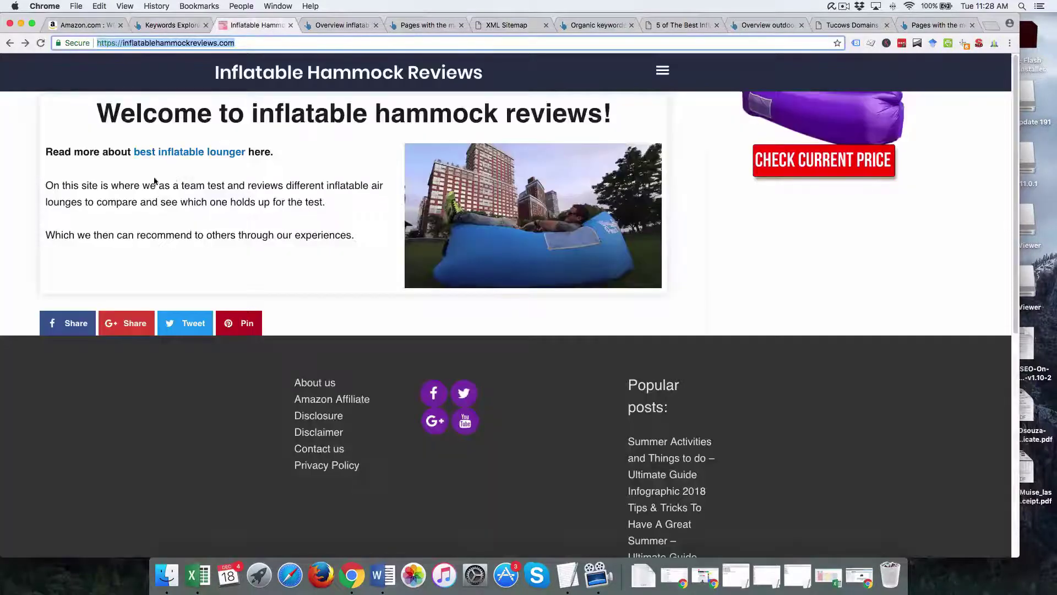
pyautogui.click(20, 237)
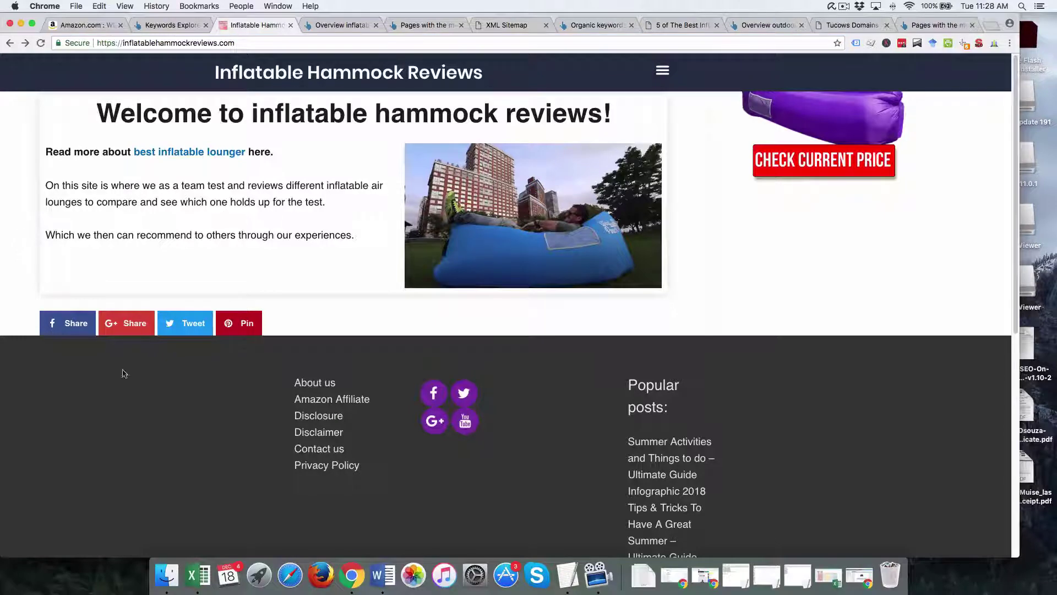
pyautogui.scroll(-7, 142, 441)
pyautogui.scroll(7, 140, 439)
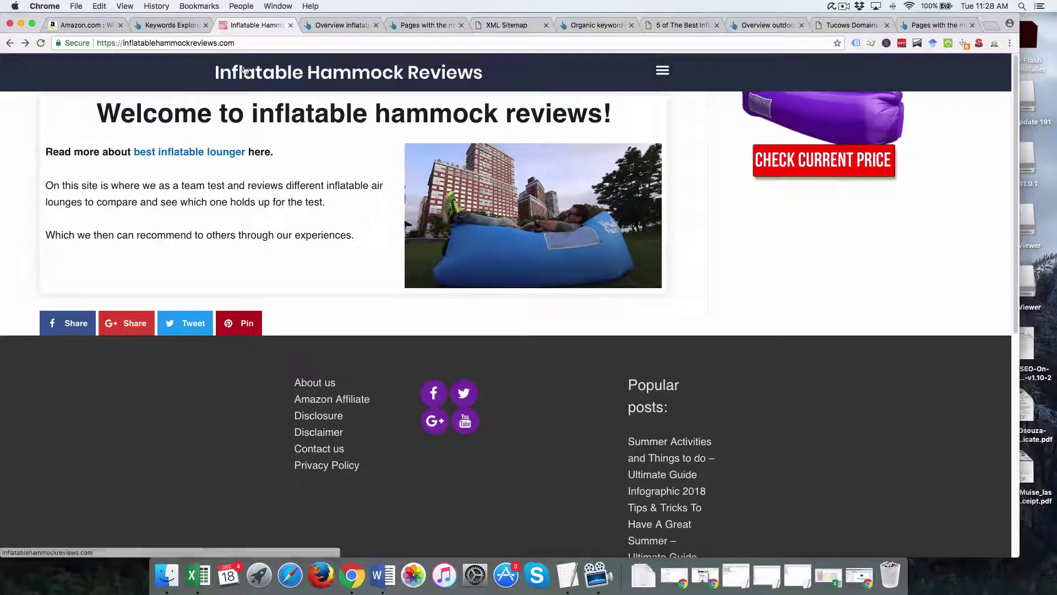
pyautogui.click(82, 43)
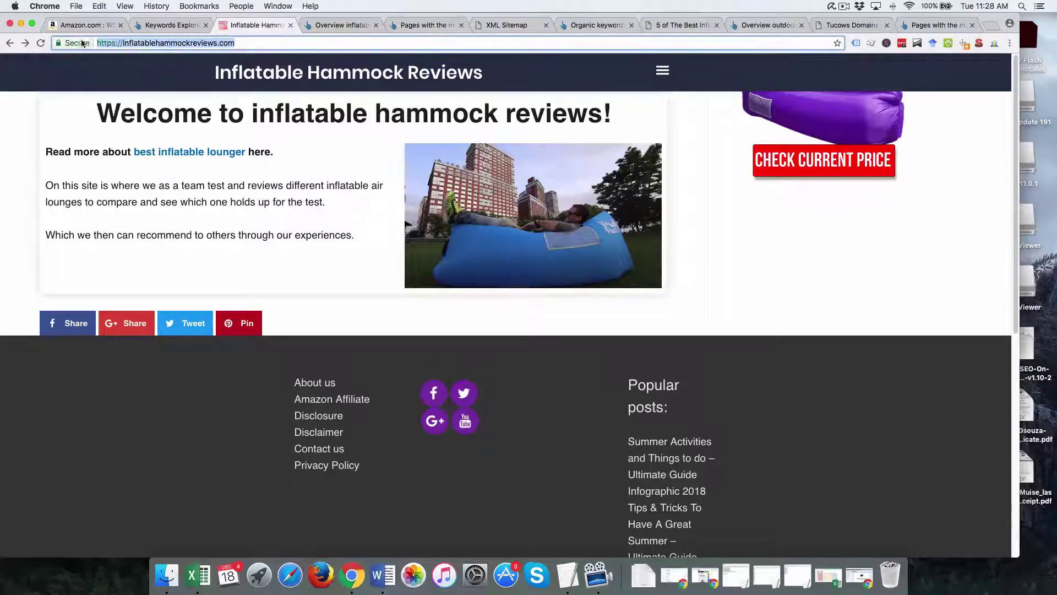
# Examine the backlink profile and organic search history of inflatablehammockreviews.com in the Ahrefs overview
pyautogui.click(335, 25)
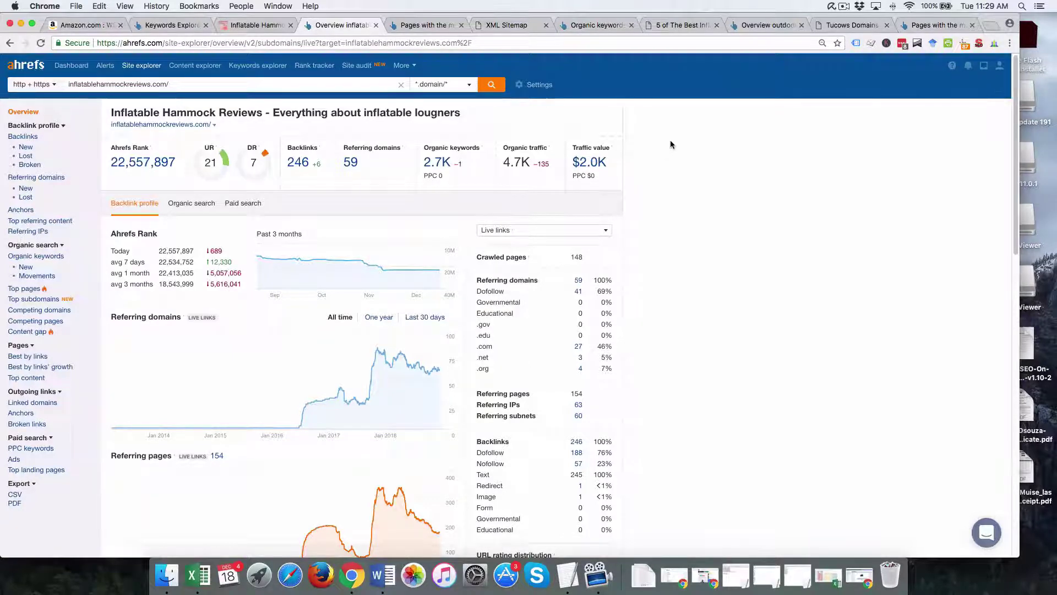
pyautogui.scroll(-2, 254, 427)
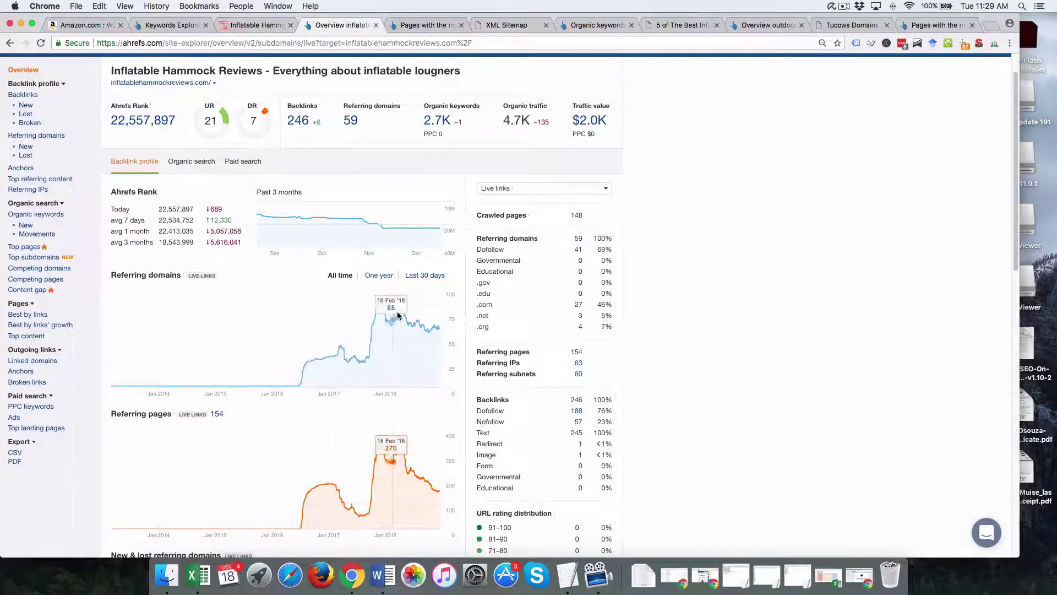
pyautogui.click(191, 163)
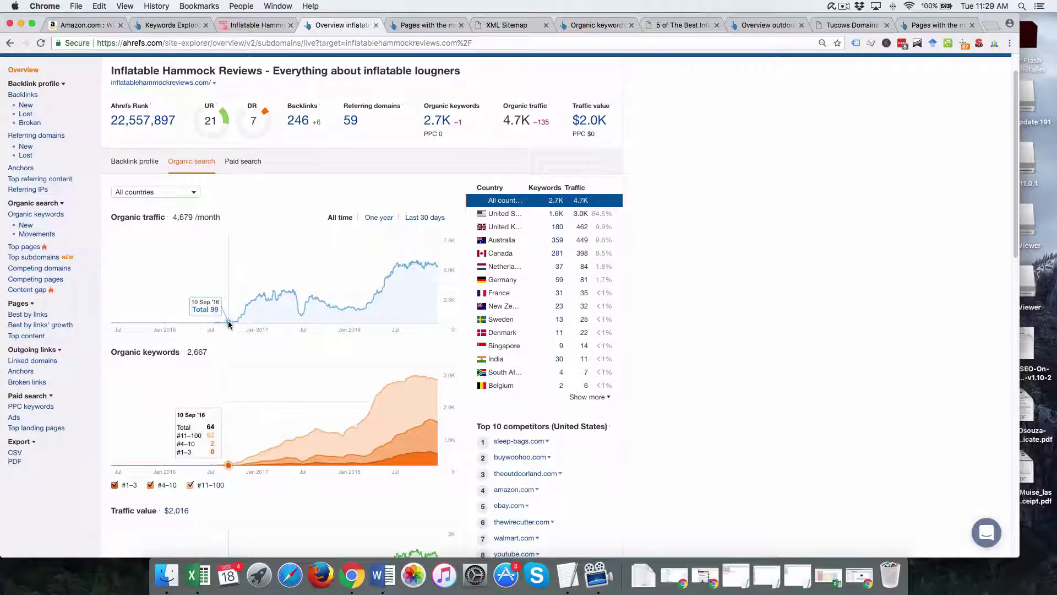
pyautogui.scroll(2, 331, 352)
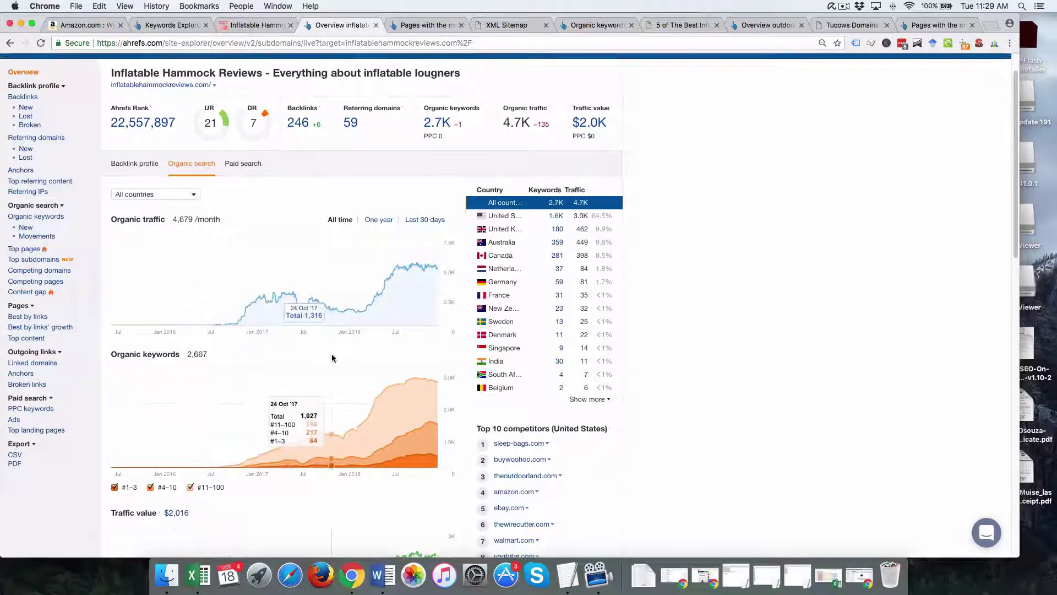
pyautogui.scroll(1, 332, 357)
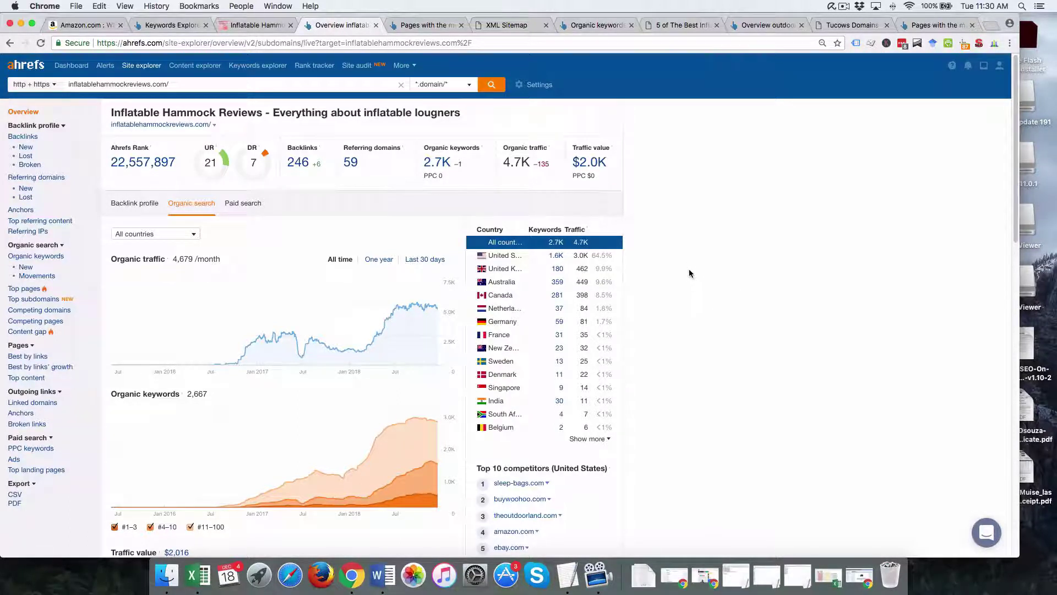
# Compare the top pages report of inflatablehammockreviews.com with its page and post sitemaps and its homepage
pyautogui.click(421, 25)
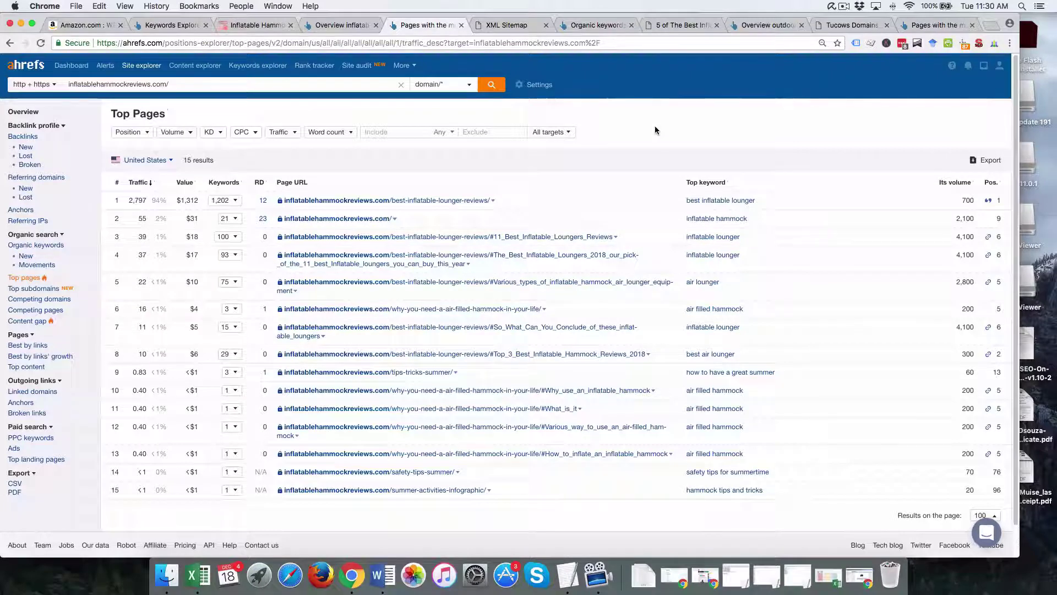
pyautogui.click(511, 25)
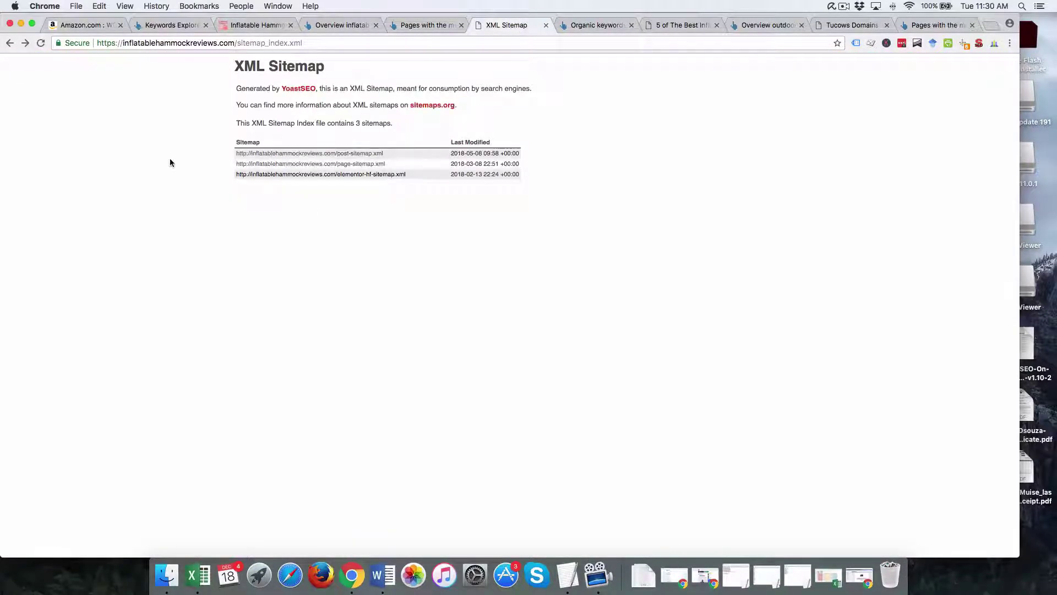
pyautogui.click(330, 165)
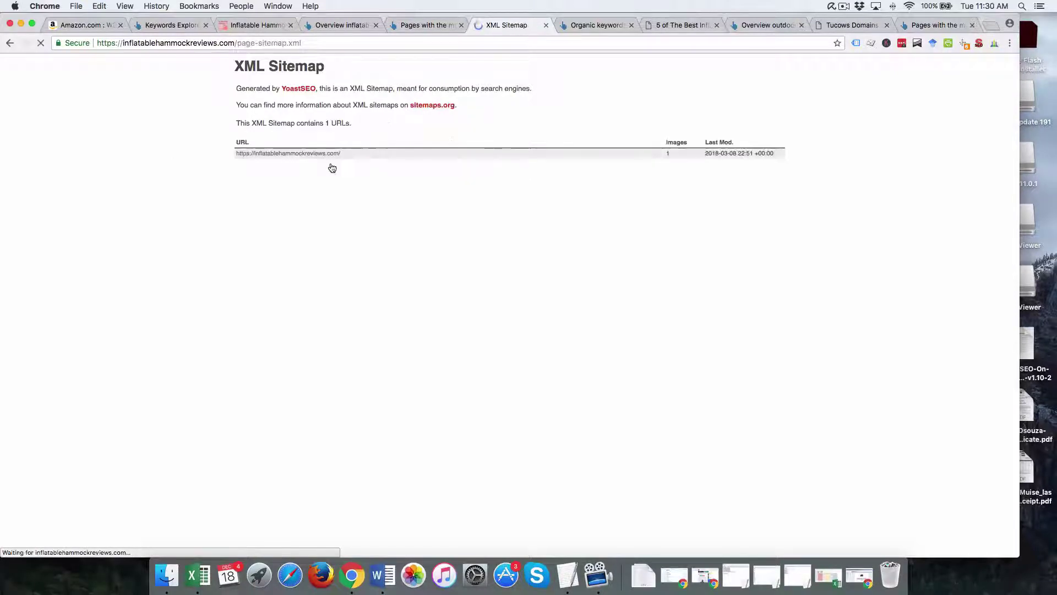
pyautogui.click(10, 43)
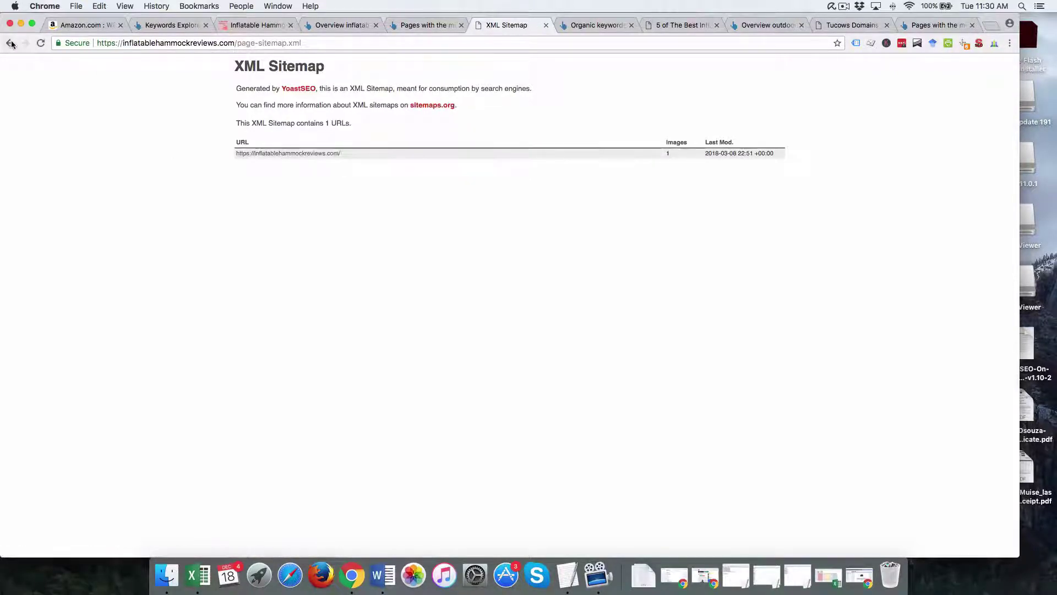
pyautogui.click(335, 154)
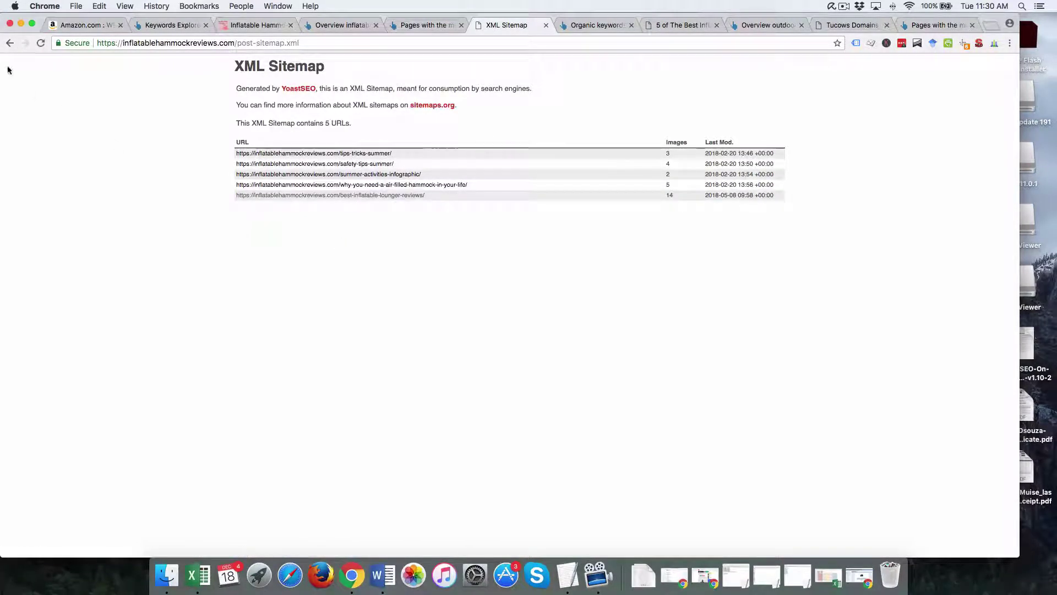
pyautogui.click(9, 44)
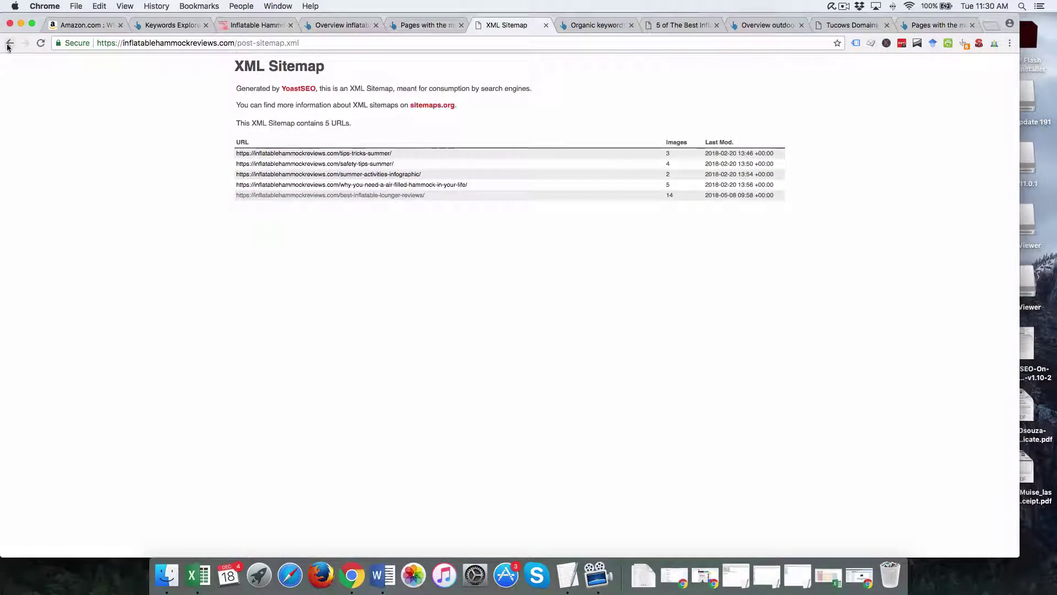
pyautogui.click(425, 25)
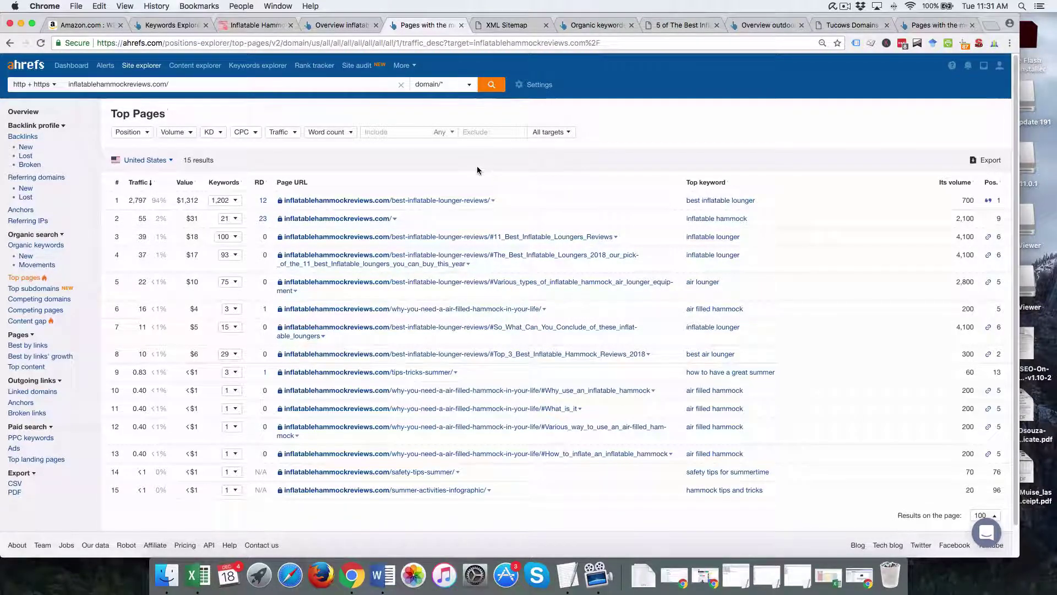
pyautogui.click(249, 23)
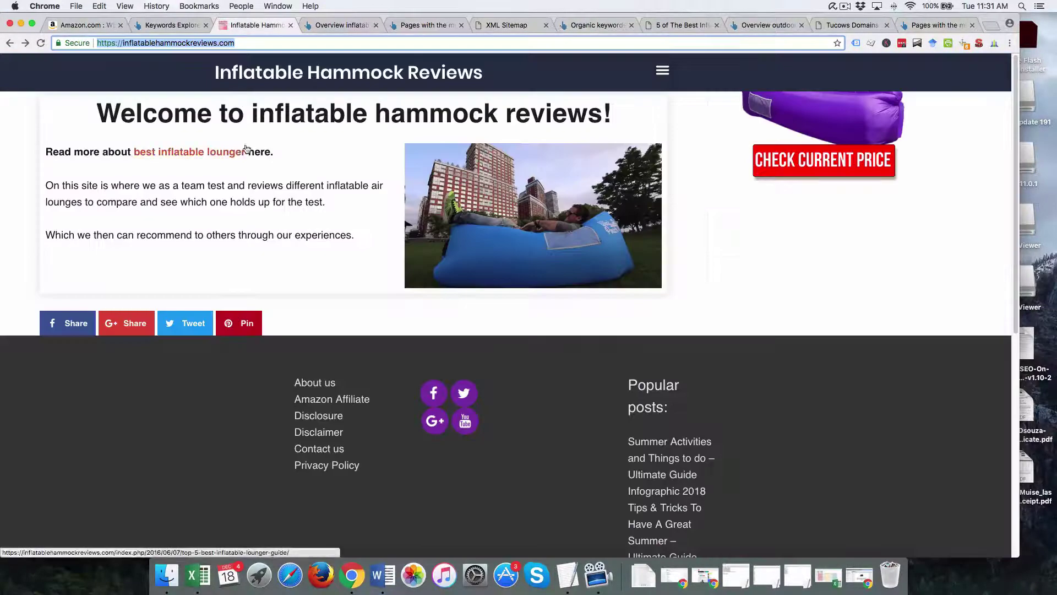
# View the Outdoors Voyager inflatable lounger article and the site's backlink and organic search data in Ahrefs
pyautogui.click(683, 25)
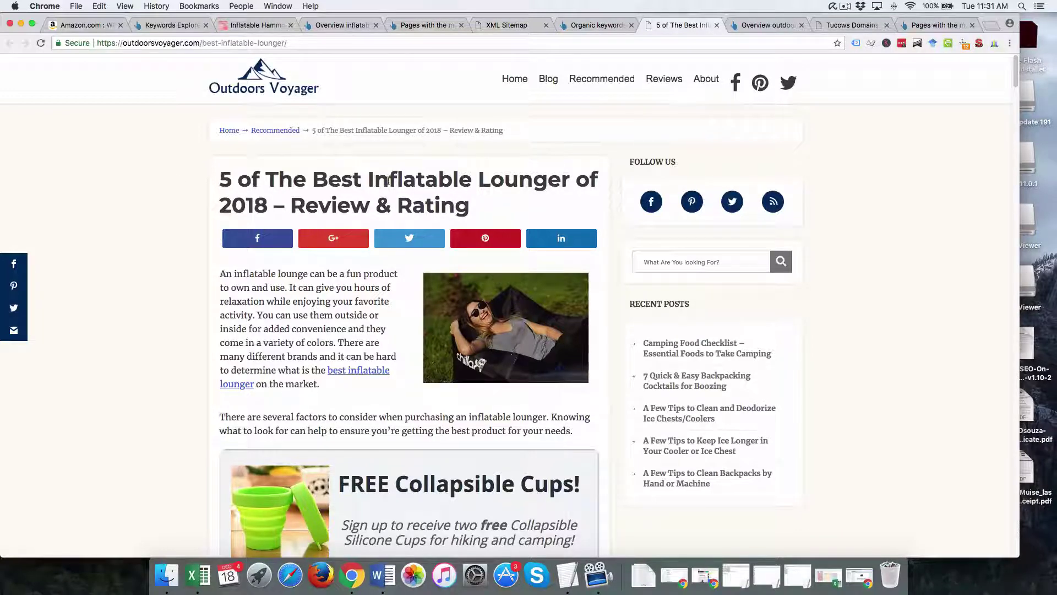
pyautogui.click(769, 26)
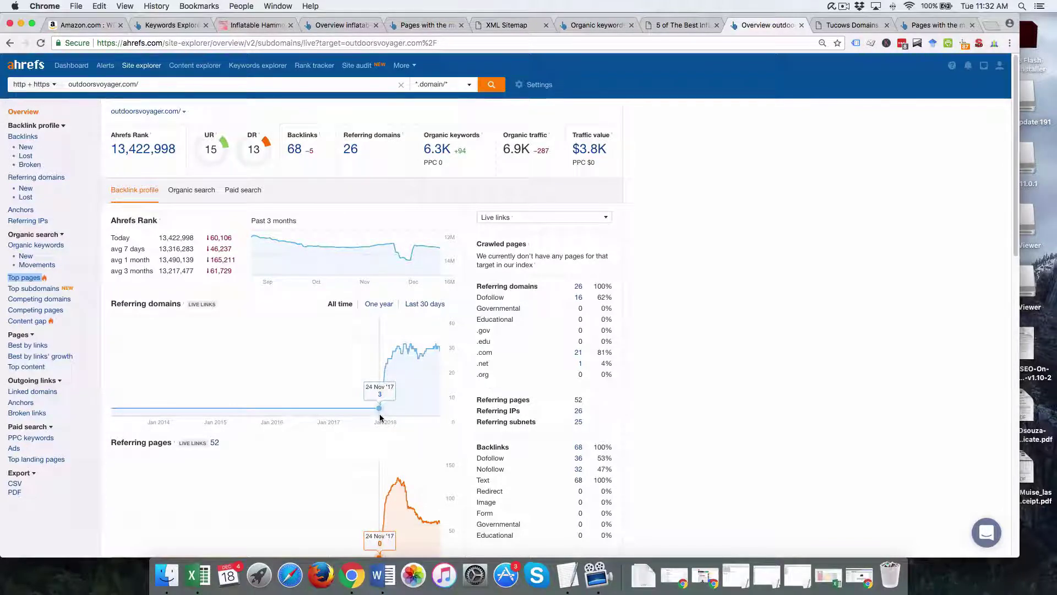
pyautogui.click(191, 190)
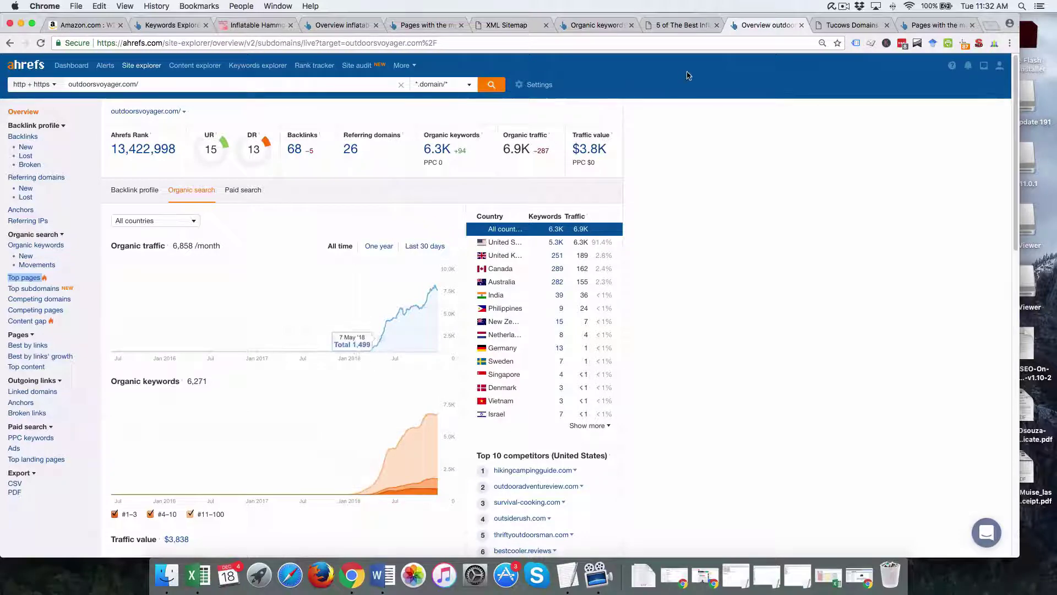
# Check the domain creation date of outdoorsvoyager.com in the Tucows Whois record
pyautogui.click(853, 25)
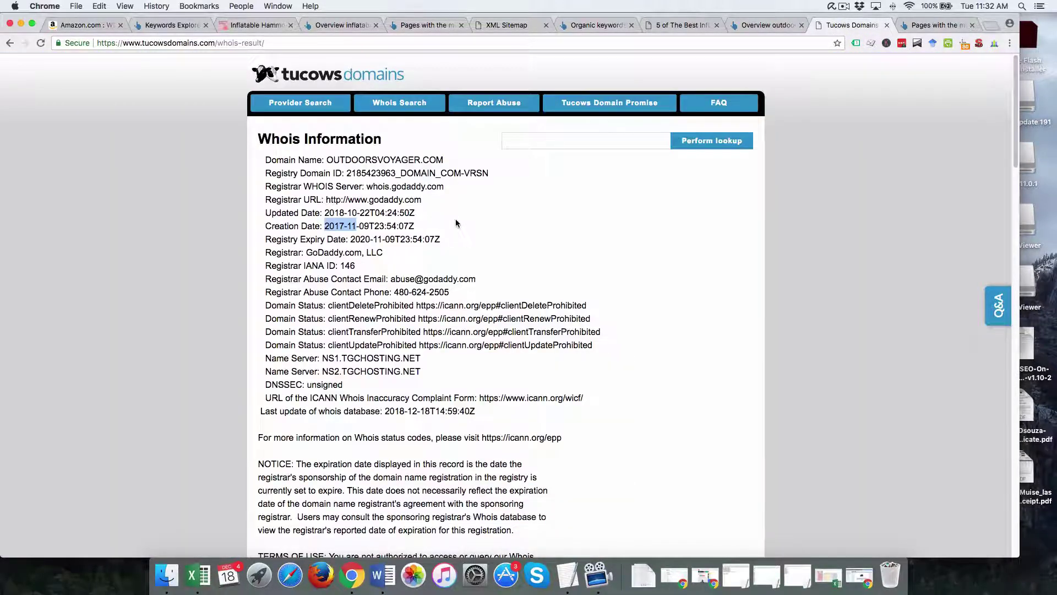
pyautogui.click(330, 225)
pyautogui.moveTo(325, 226); pyautogui.dragTo(360, 229)
pyautogui.click(187, 208)
# Review outdoorsvoyager.com's organic search overview and top pages report, and return to its inflatable lounger article
pyautogui.click(750, 26)
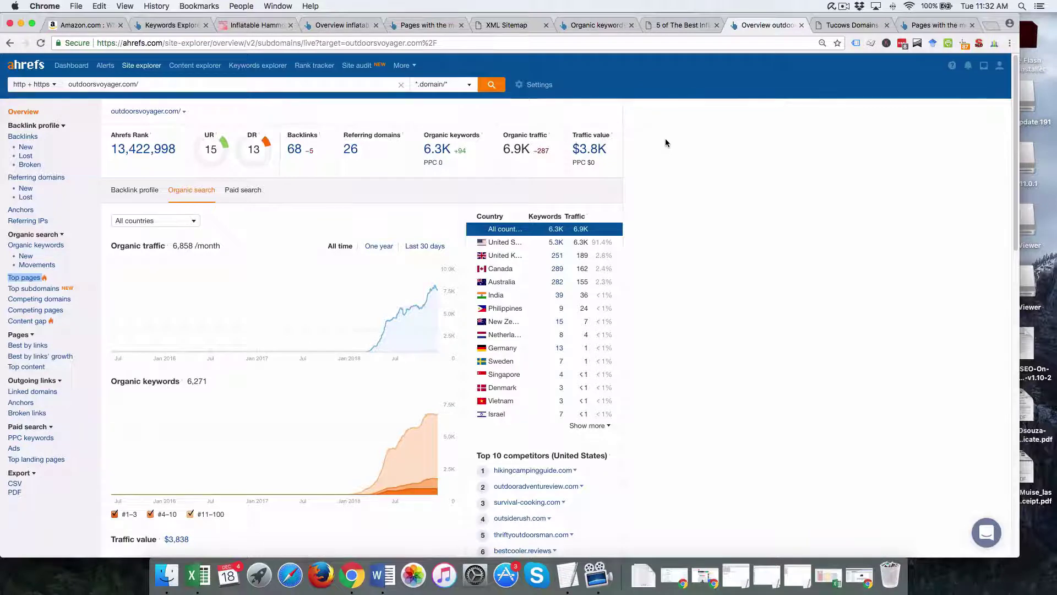
pyautogui.click(925, 24)
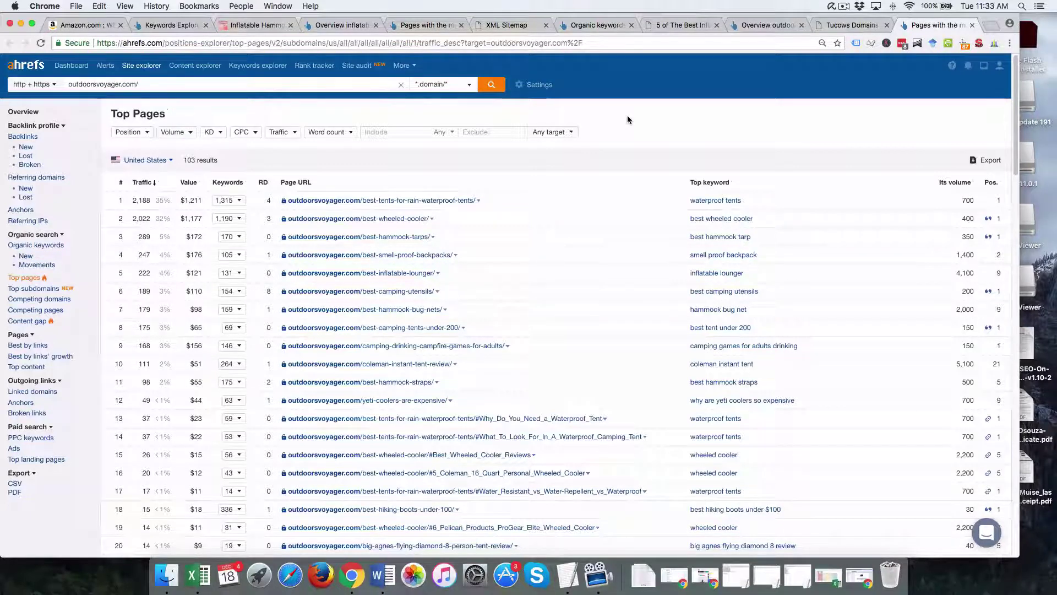
pyautogui.click(672, 28)
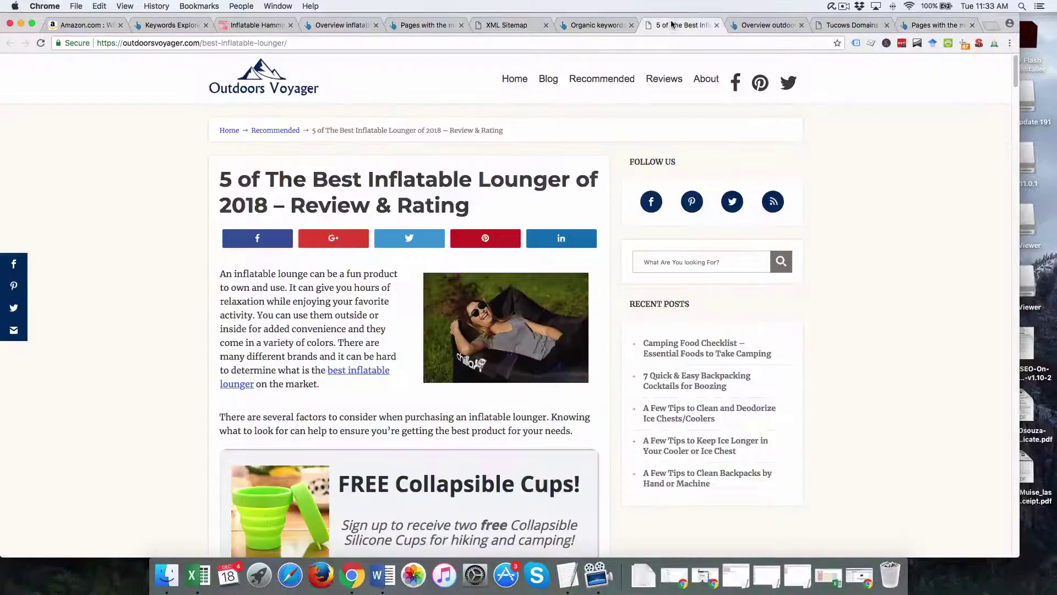